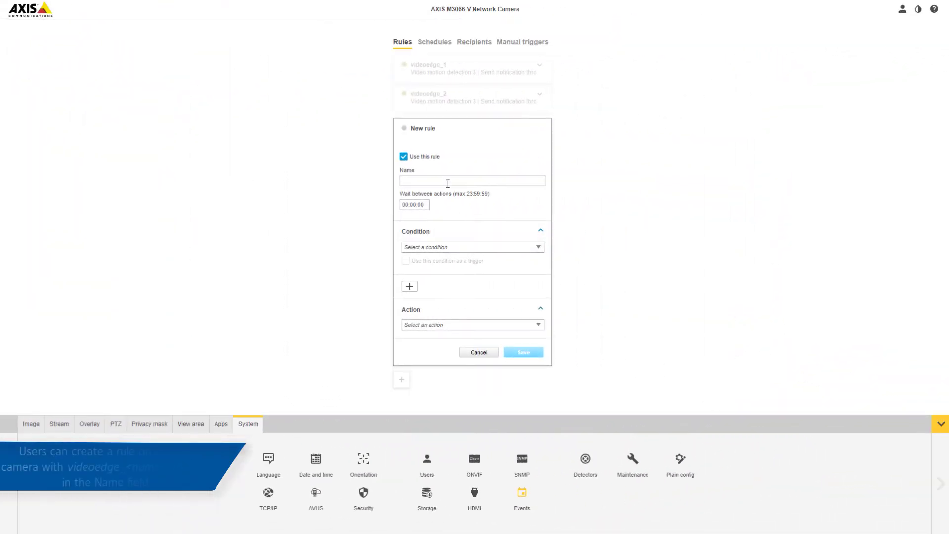
# Set rule videoedge_3 to trigger on Video motion detection 3 and send a notification through HTTP
pyautogui.click(446, 181)
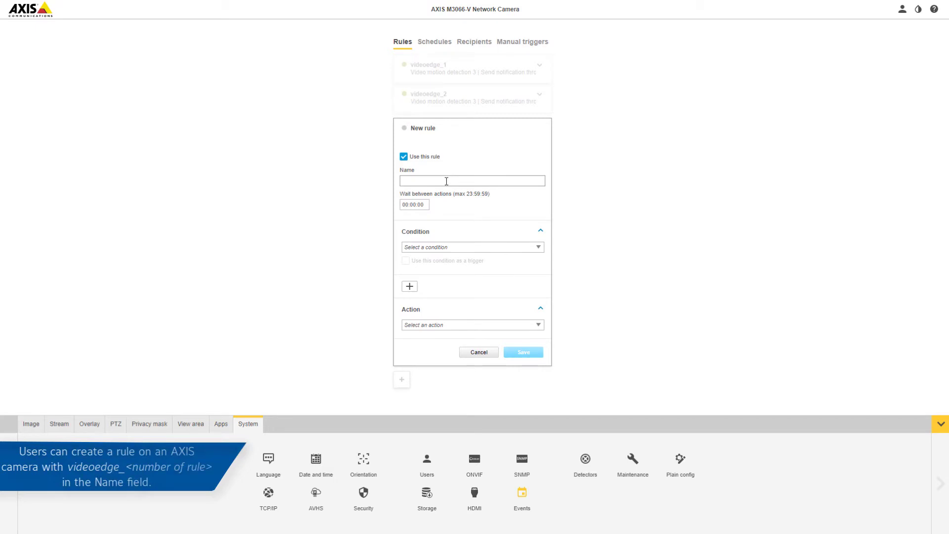
pyautogui.write('videoed')
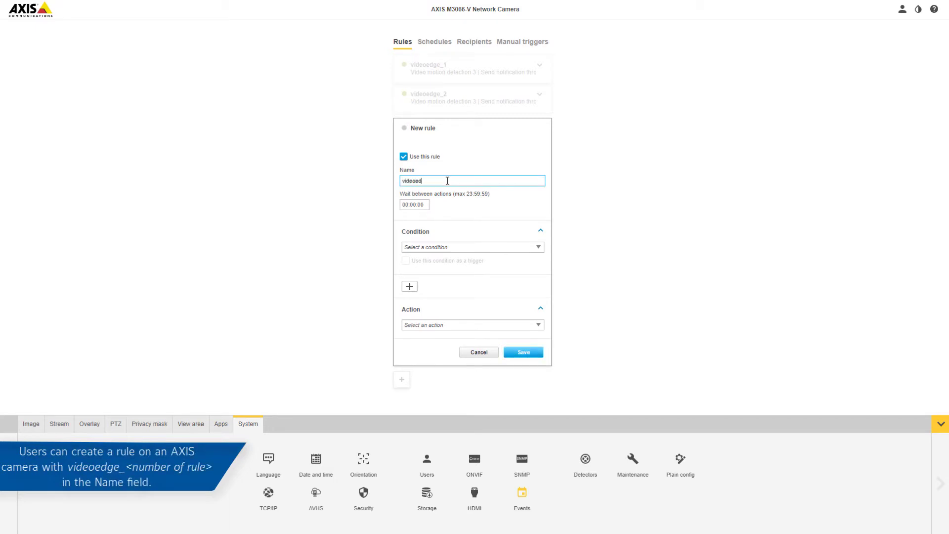
pyautogui.write('ge_3')
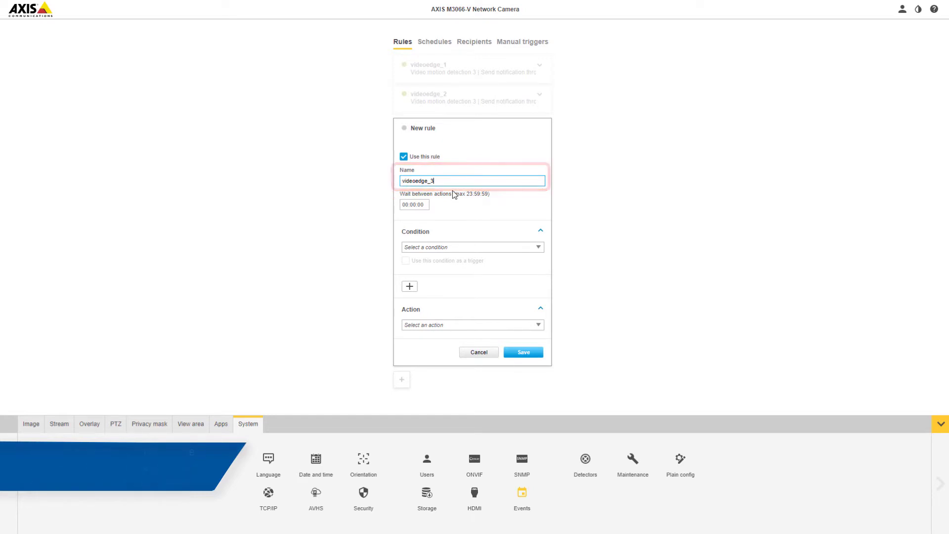
pyautogui.click(448, 250)
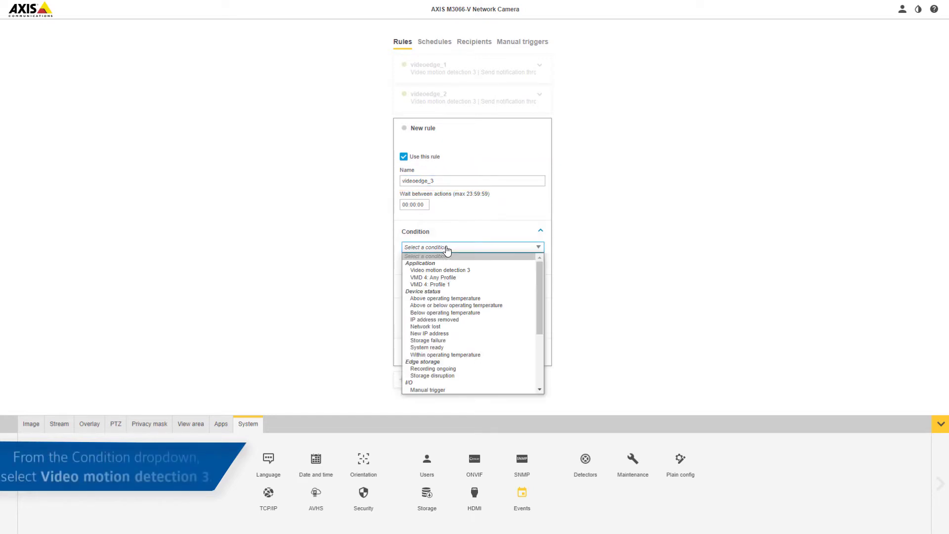
pyautogui.click(450, 270)
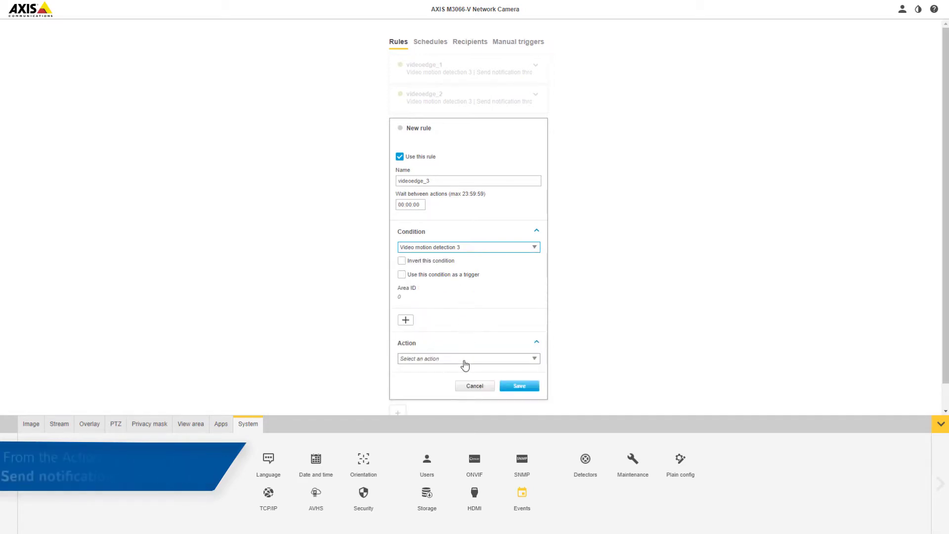
pyautogui.click(464, 358)
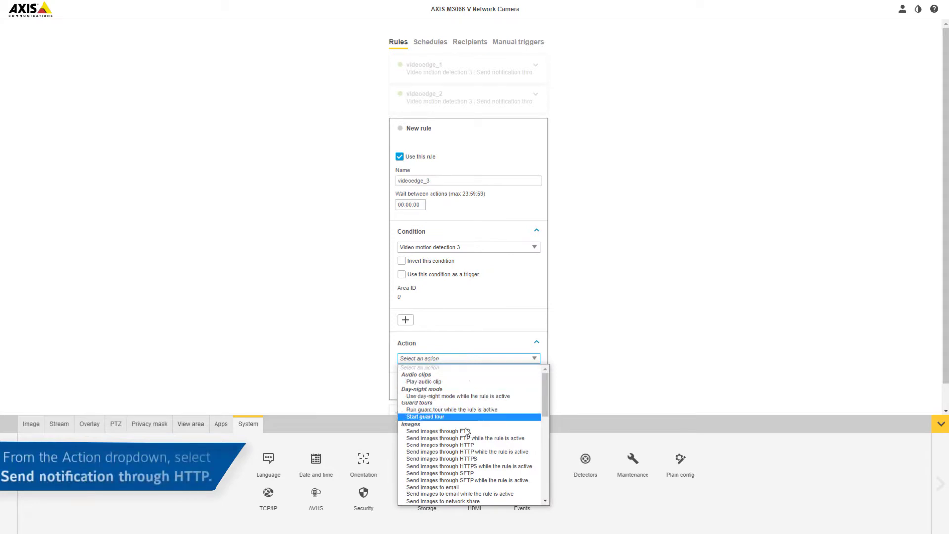
pyautogui.scroll(-1, 468, 468)
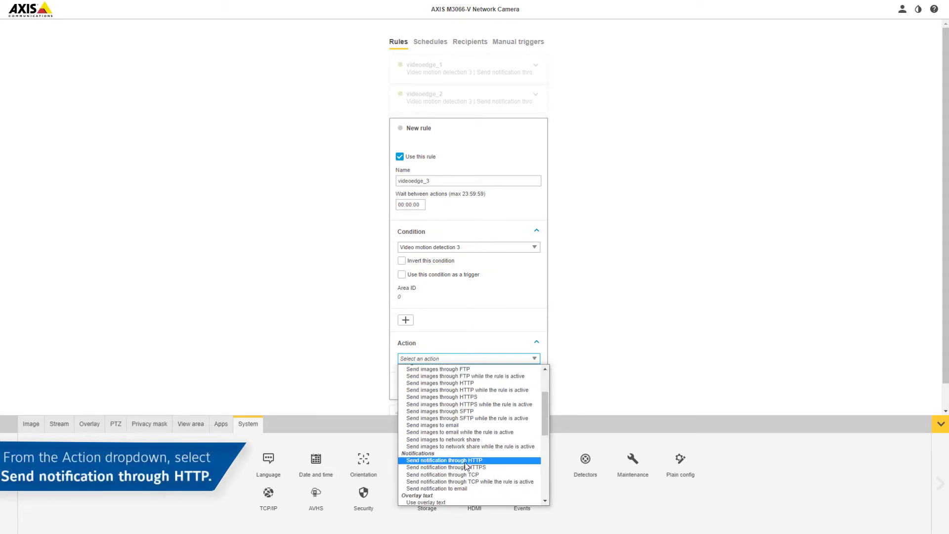
pyautogui.click(467, 463)
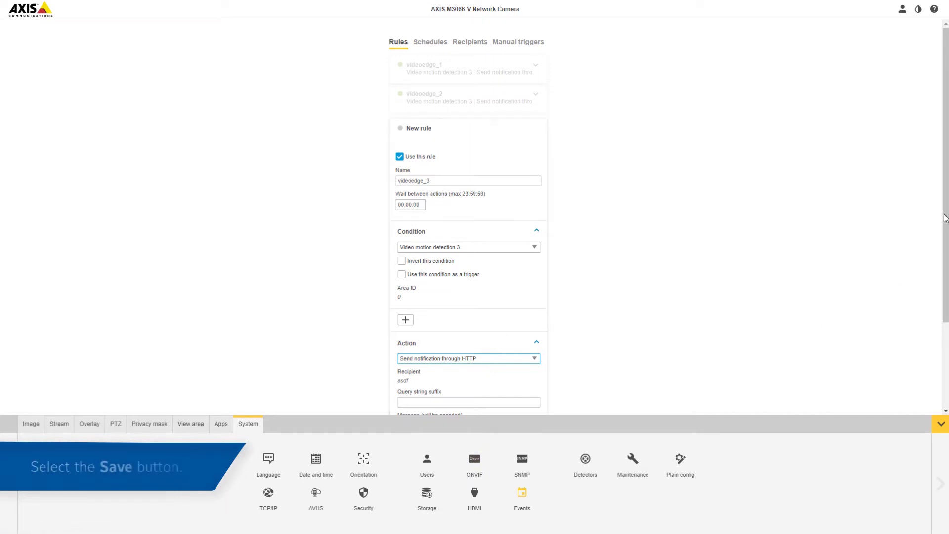
pyautogui.moveTo(946, 217); pyautogui.dragTo(946, 279)
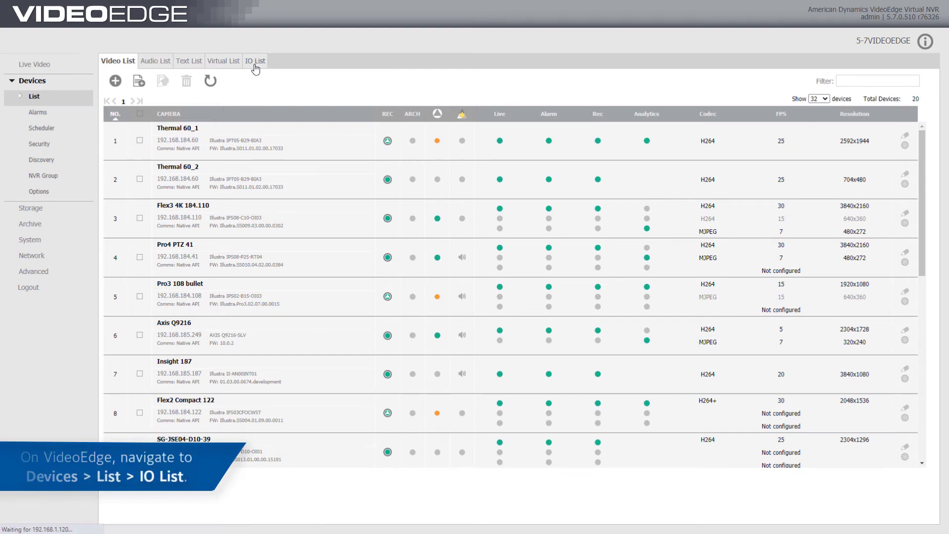
# Start a new relay/dry contact device named axisM3066 at IP 192.168.82.153
pyautogui.click(254, 68)
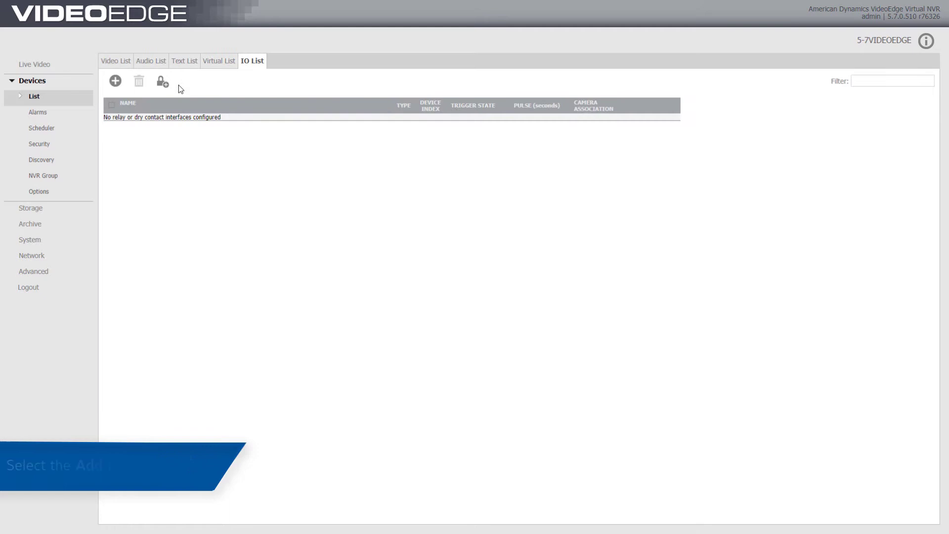
pyautogui.click(116, 82)
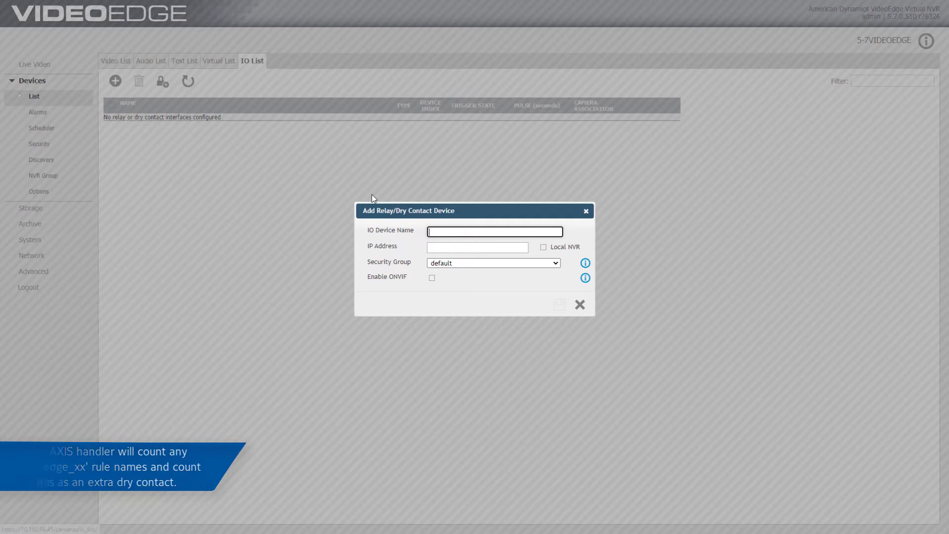
pyautogui.click(455, 233)
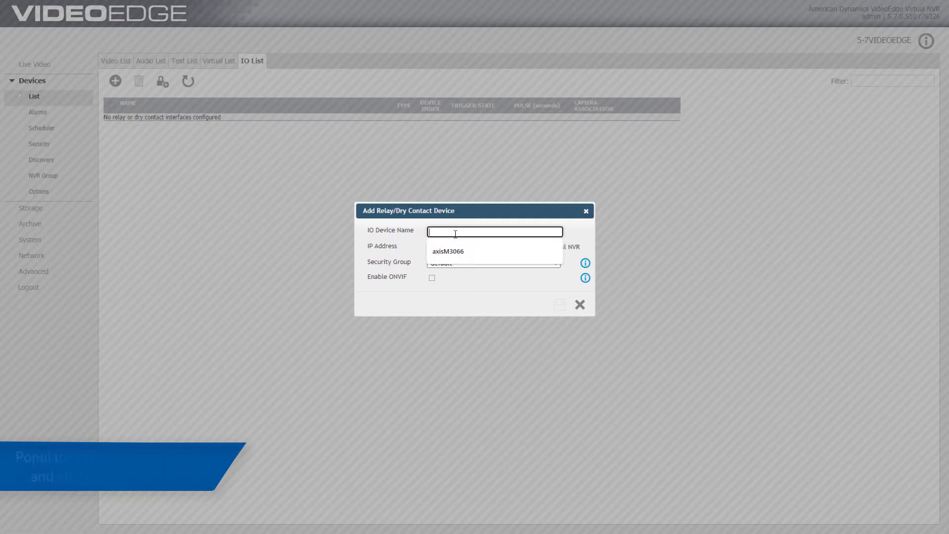
pyautogui.click(453, 251)
pyautogui.click(454, 248)
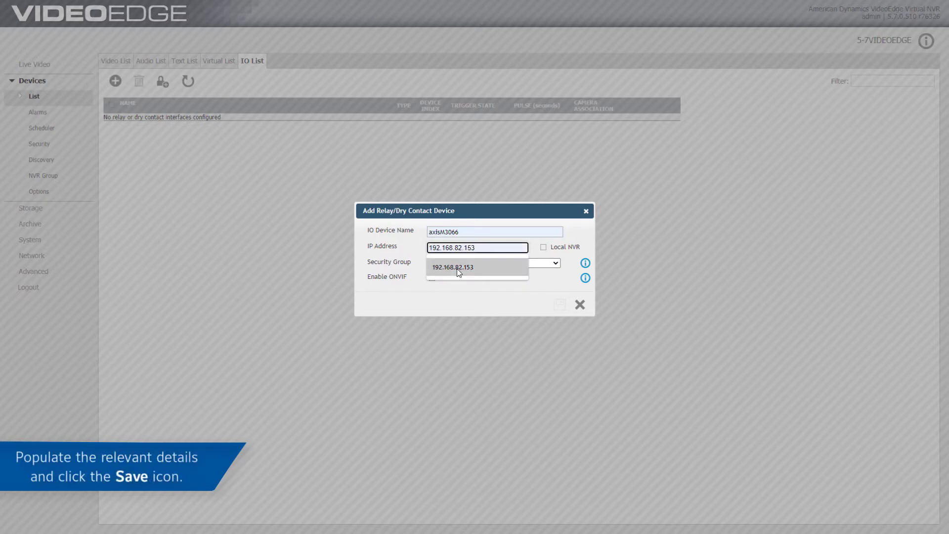
pyautogui.click(457, 269)
# Assign the device to the Axis security group and save it
pyautogui.click(460, 267)
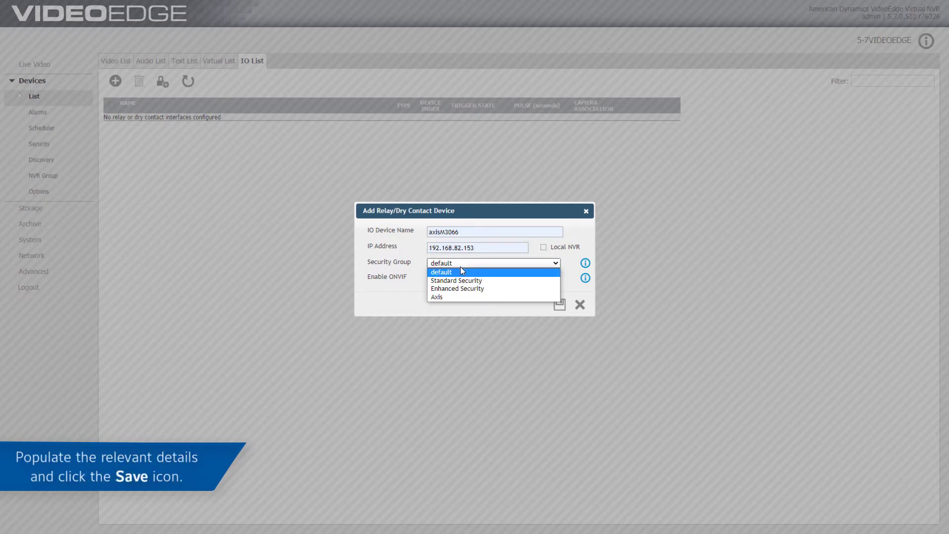
pyautogui.click(450, 297)
pyautogui.click(559, 304)
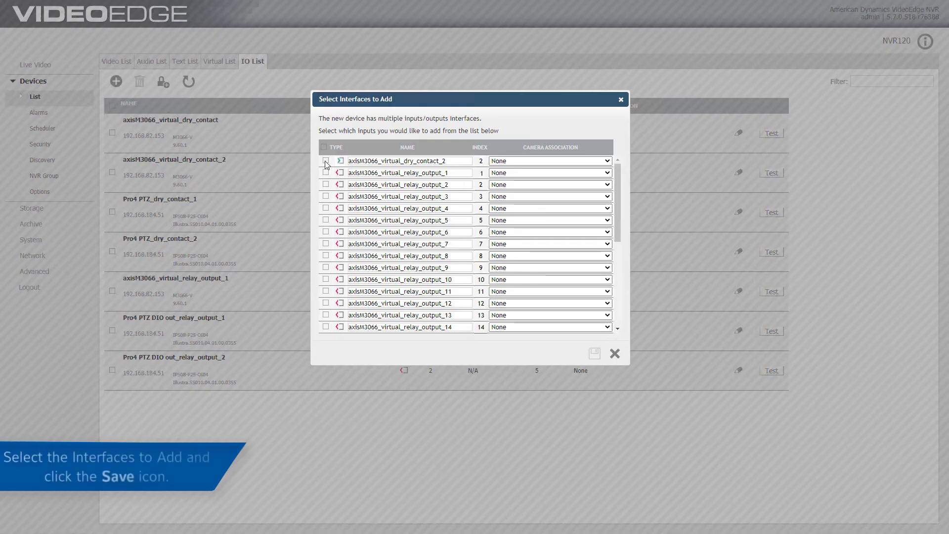
# Add the camera's virtual interfaces to the IO list and start a new alarm action rule
pyautogui.click(325, 161)
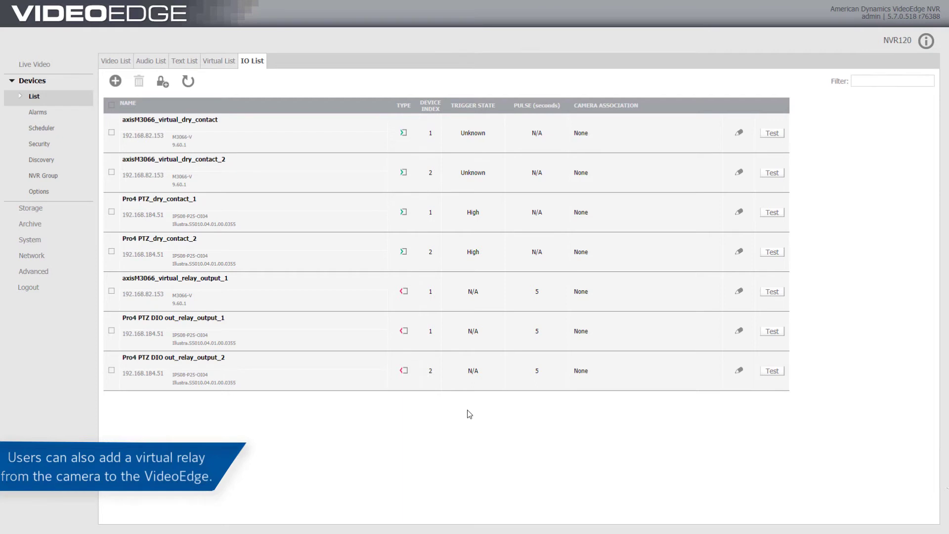
pyautogui.click(39, 113)
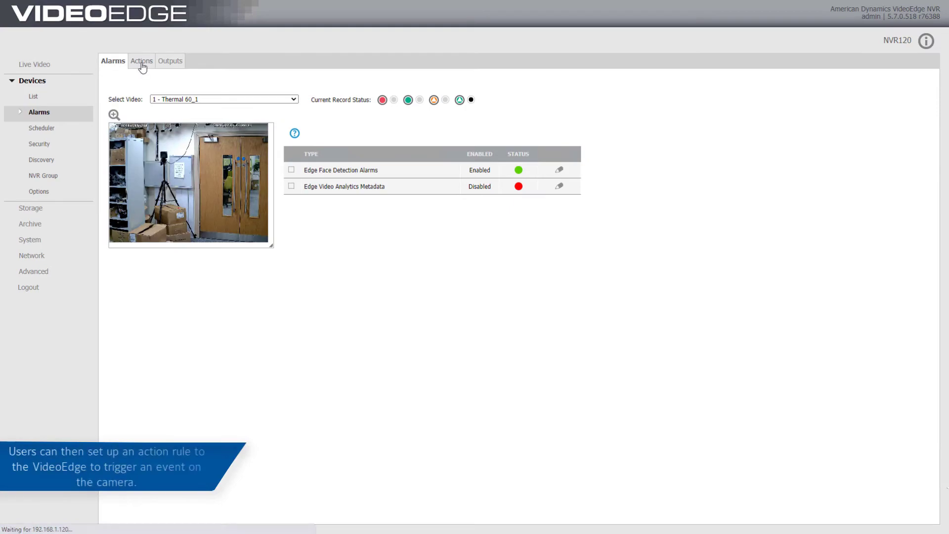
pyautogui.click(142, 63)
pyautogui.click(115, 116)
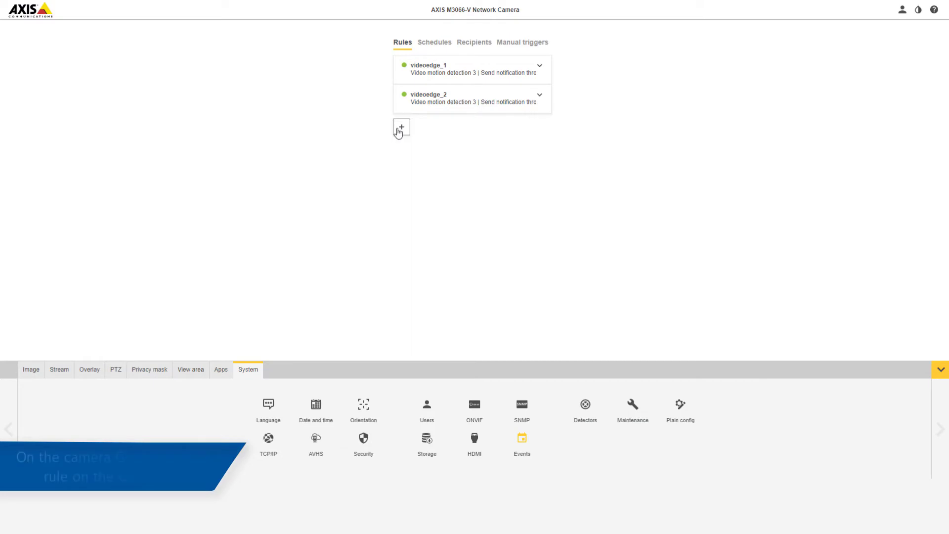
# Create rule123 with Virtual input port 1 as condition and HTTP notification as action, and save it
pyautogui.click(401, 129)
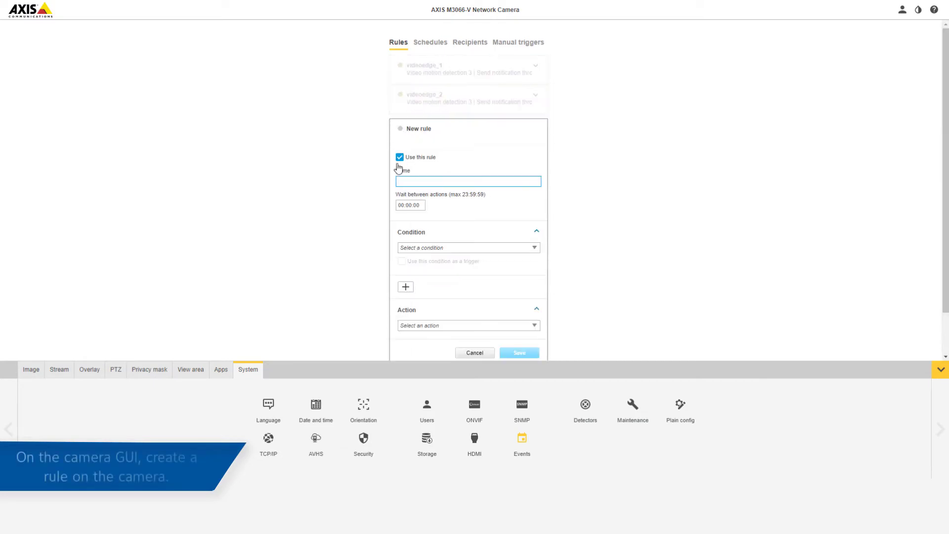
pyautogui.write('rule123')
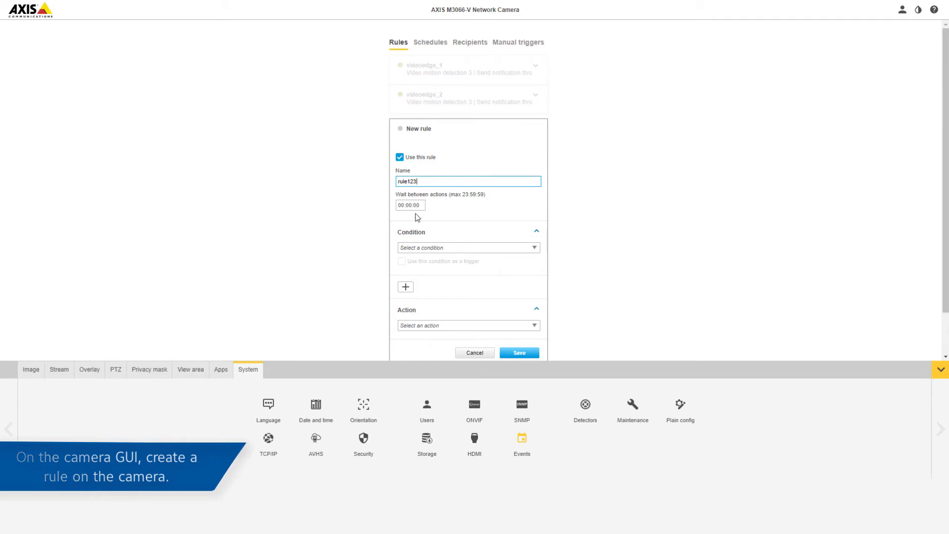
pyautogui.click(420, 248)
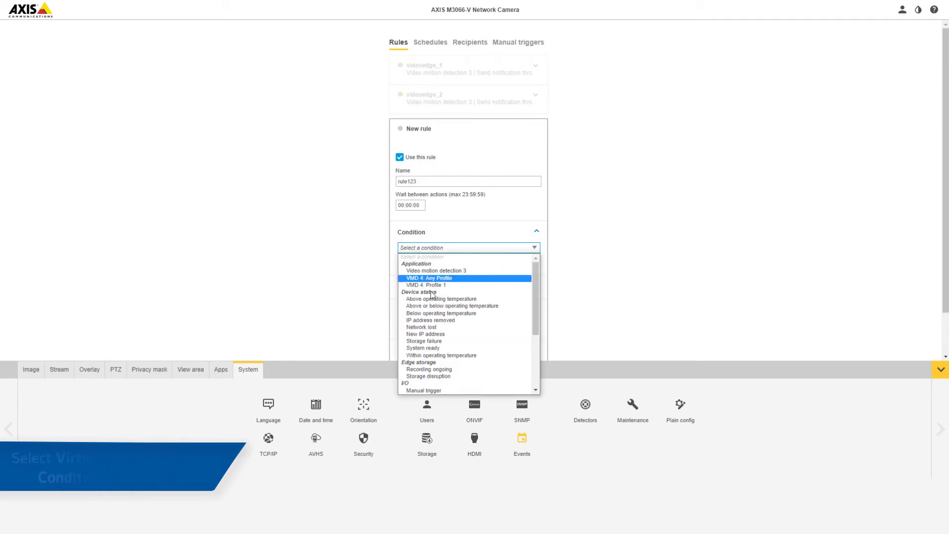
pyautogui.scroll(-5, 430, 290)
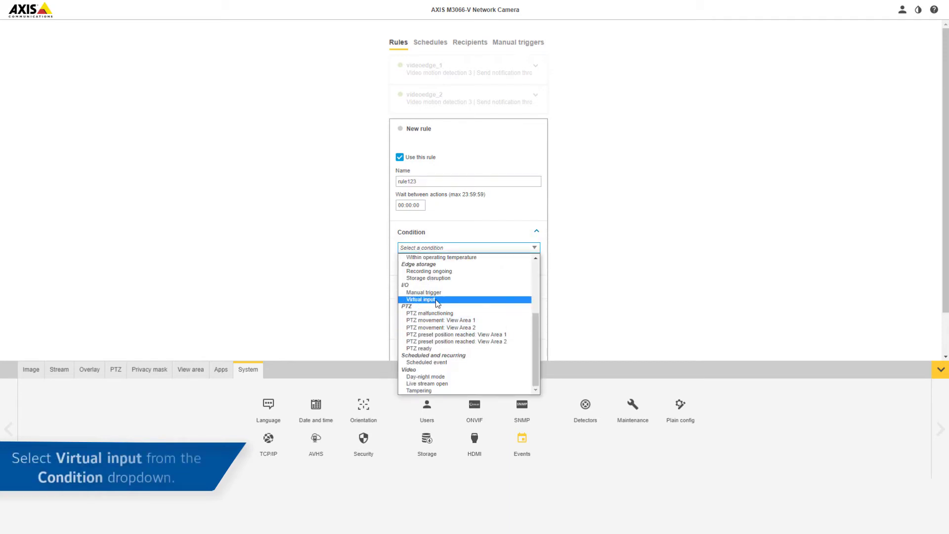
pyautogui.click(434, 299)
pyautogui.click(428, 276)
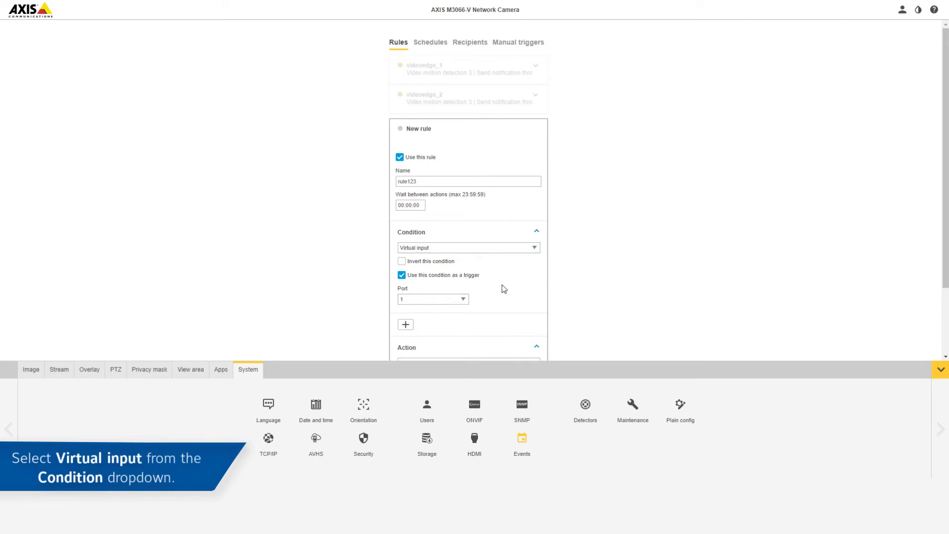
pyautogui.scroll(-1, 502, 289)
pyautogui.click(489, 318)
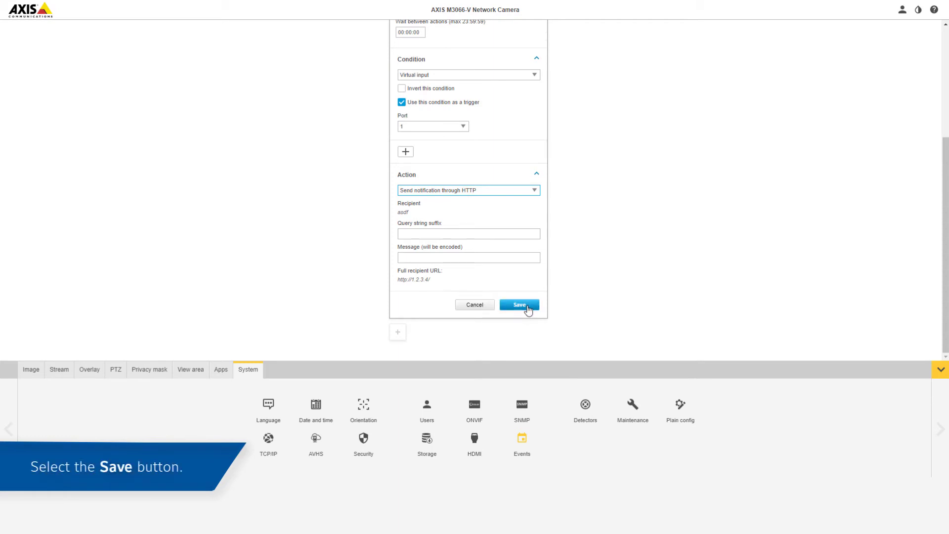
pyautogui.click(526, 306)
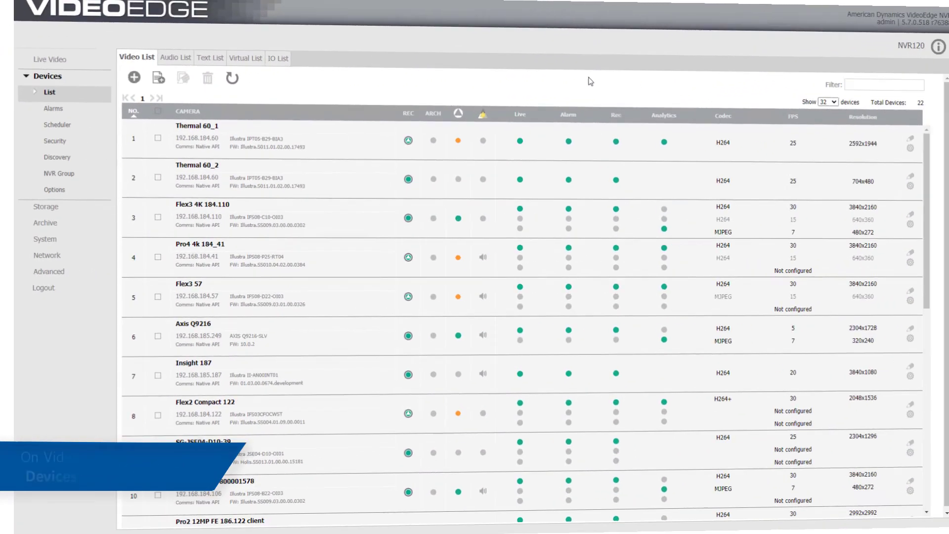
# Add IO device axisM3066 at 192.168.82.153 and save it
pyautogui.click(256, 61)
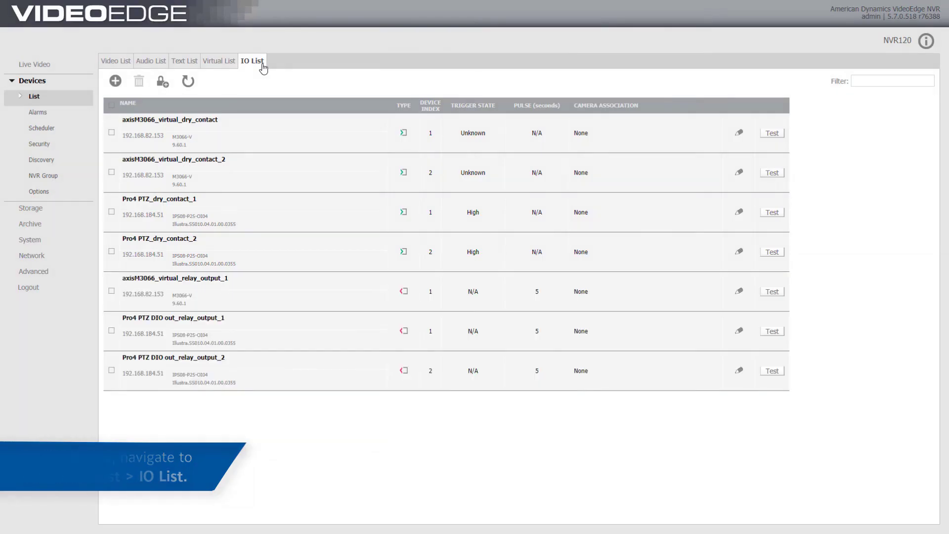
pyautogui.click(117, 81)
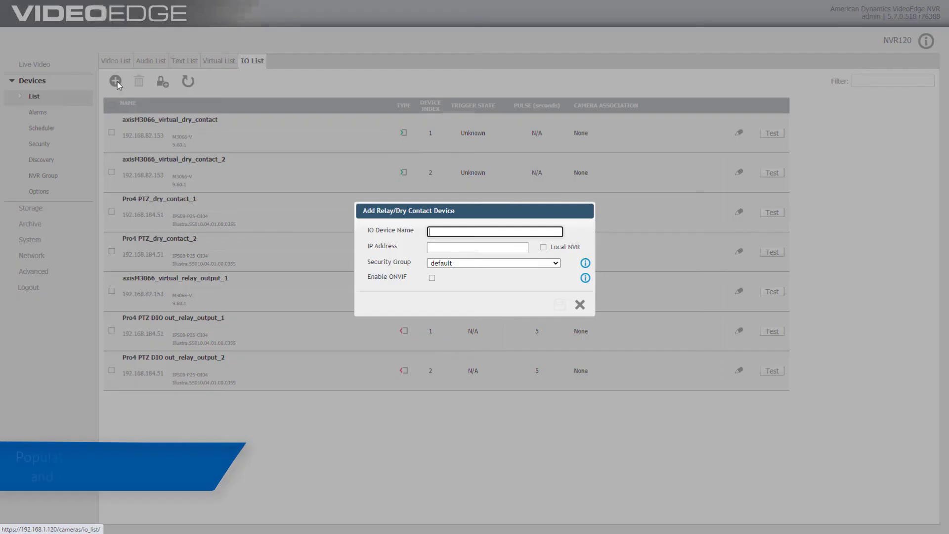
pyautogui.click(450, 232)
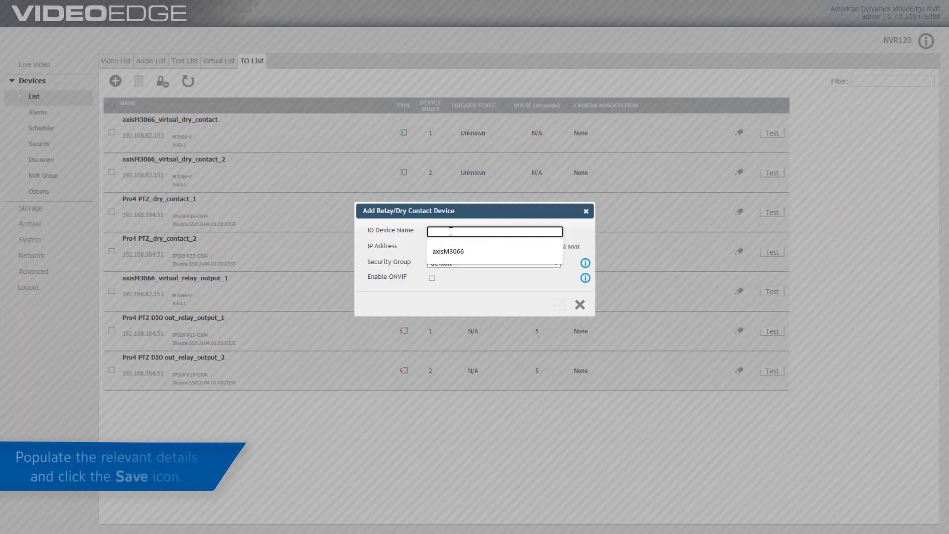
pyautogui.click(453, 259)
pyautogui.click(462, 269)
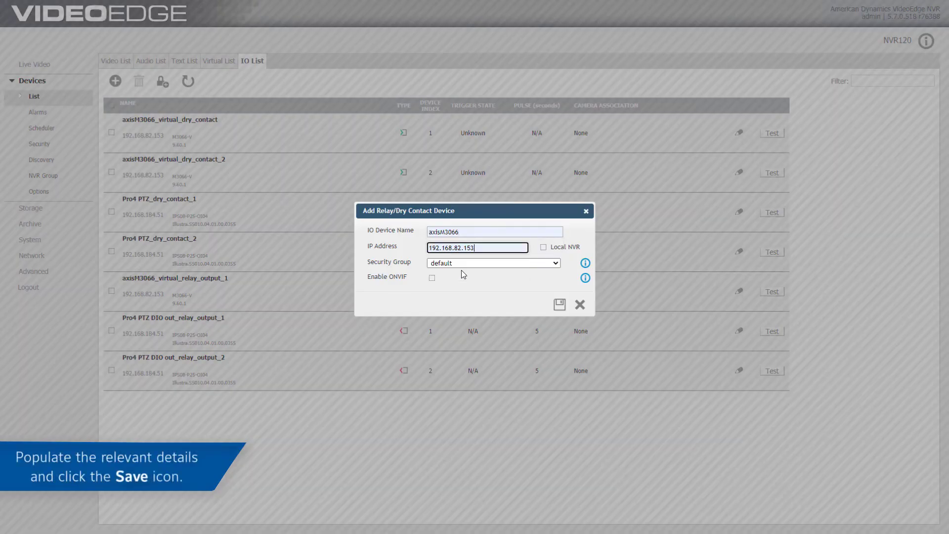
pyautogui.click(559, 305)
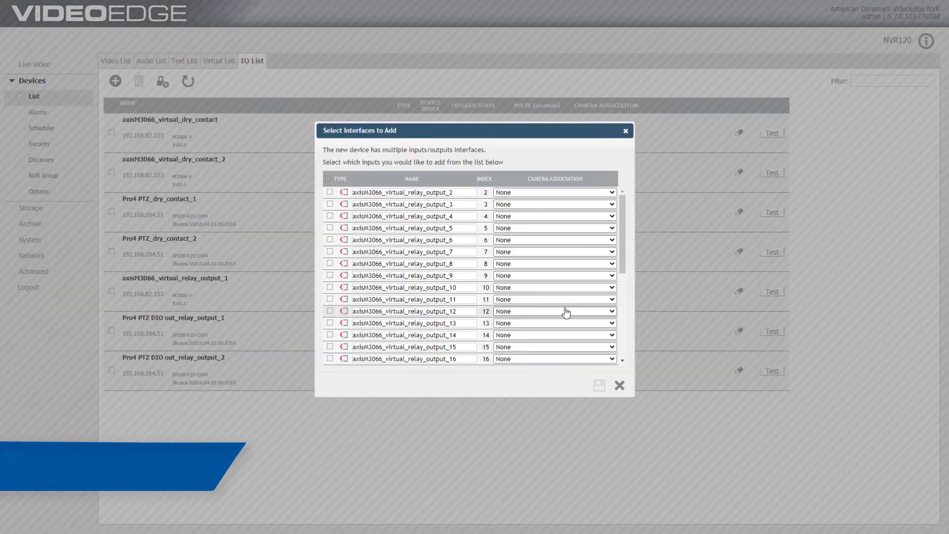
# Add axisM3066_virtual_relay_output_2 to the IO list
pyautogui.click(330, 192)
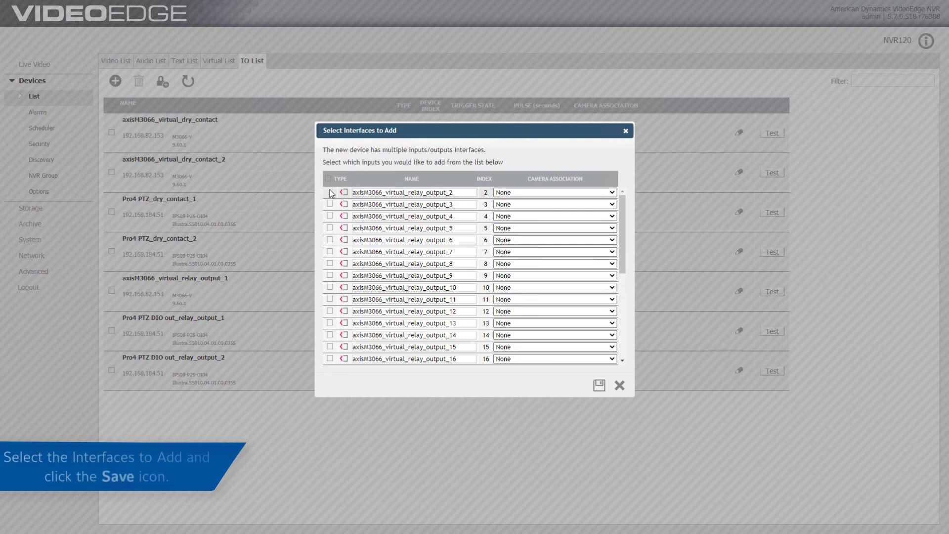
pyautogui.click(599, 385)
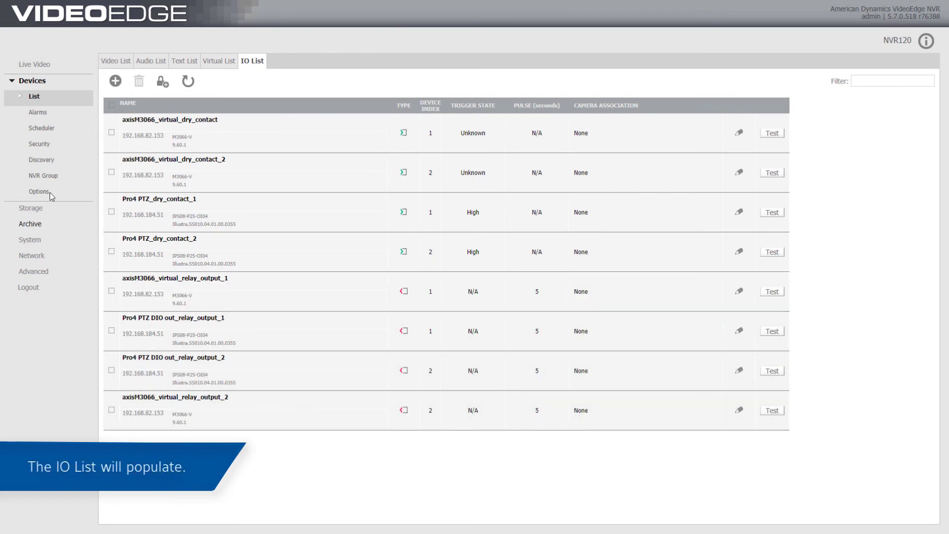
# Create a new dry contact action rule named Action and add a trigger to it
pyautogui.click(43, 115)
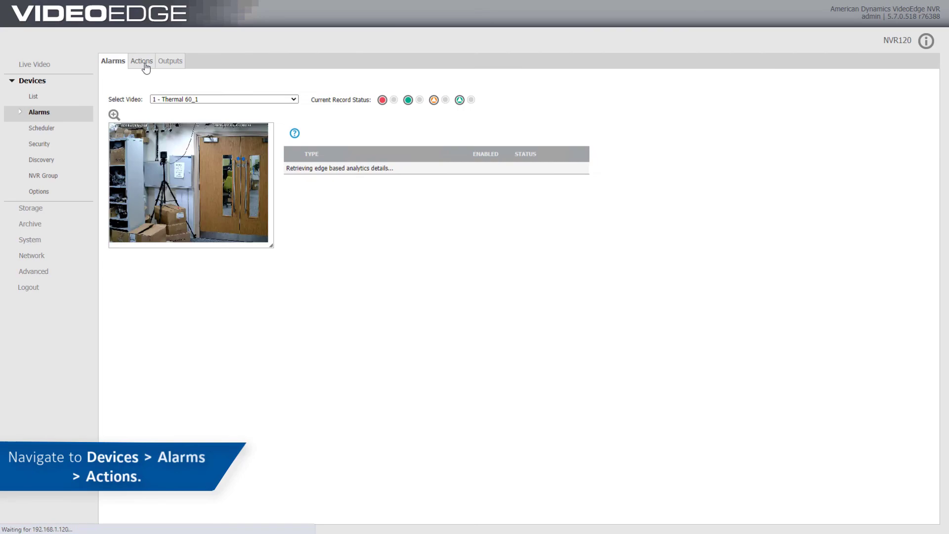
pyautogui.click(146, 66)
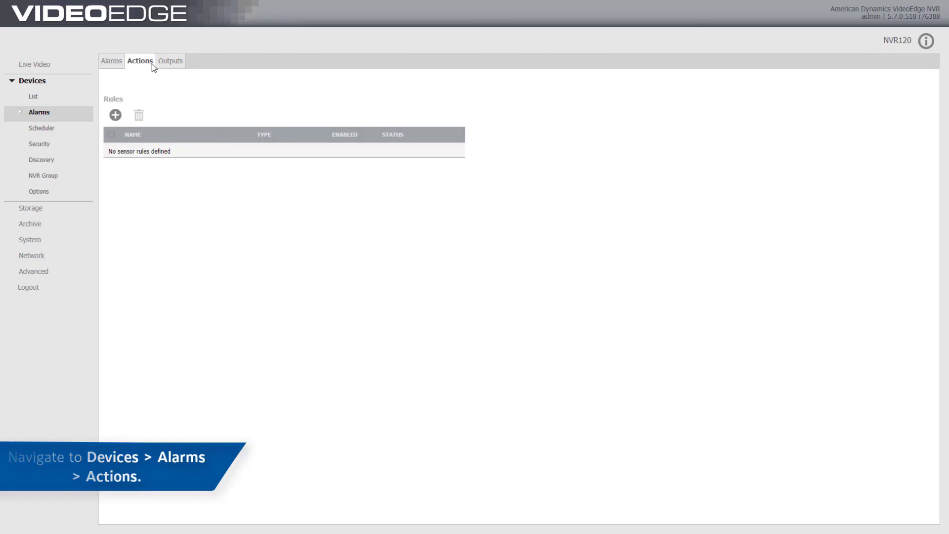
pyautogui.click(115, 115)
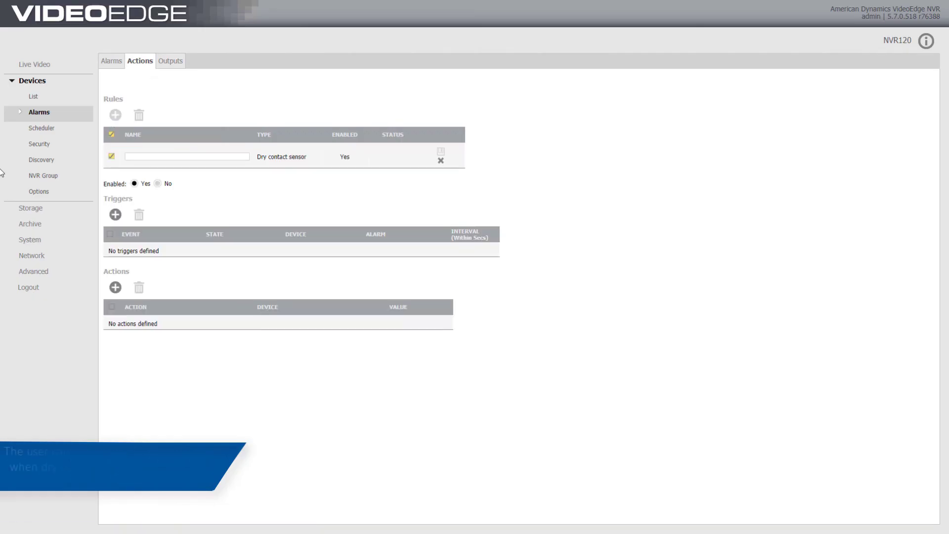
pyautogui.write('Action')
pyautogui.click(116, 215)
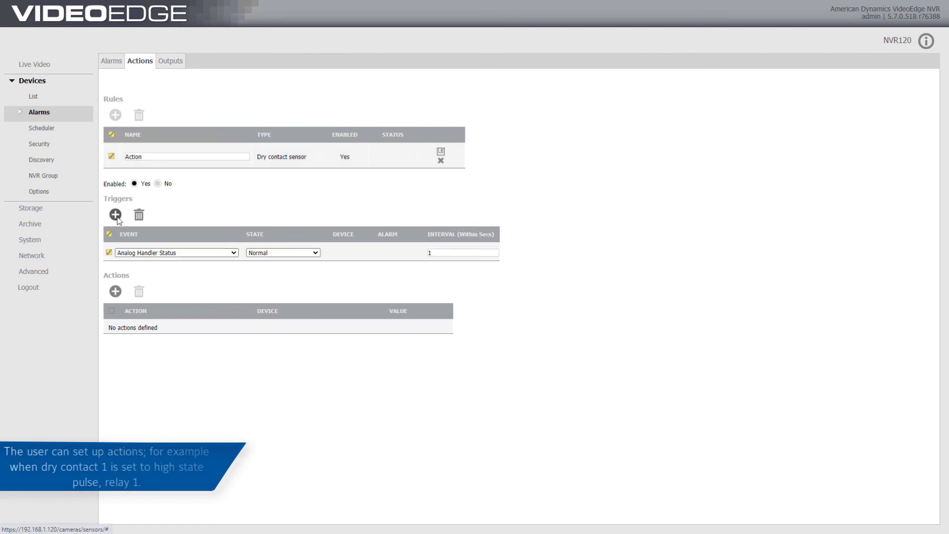
# Set the trigger to Dry Contact Input State HIGH on axisM3066_virtual_dry_contact and add an action entry
pyautogui.click(176, 253)
pyautogui.scroll(-5, 168, 280)
pyautogui.click(171, 280)
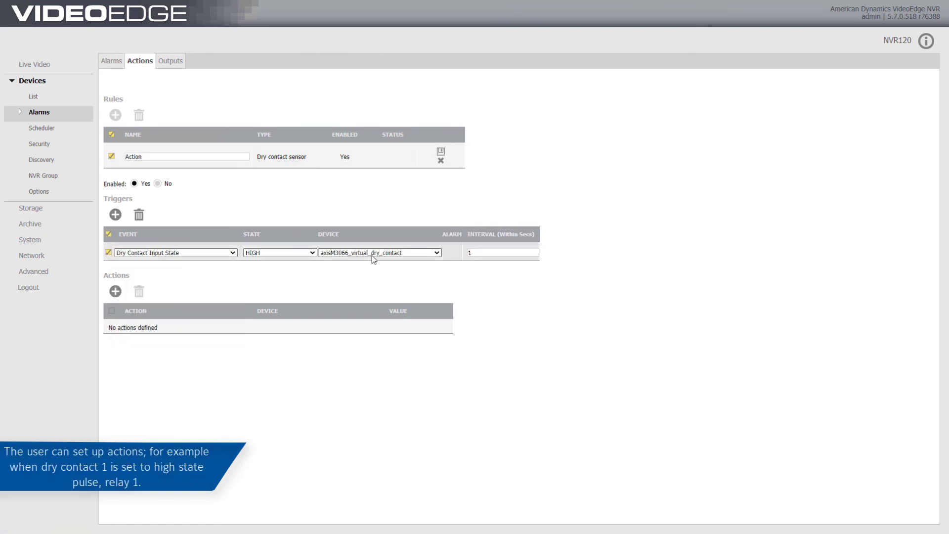
pyautogui.click(377, 253)
pyautogui.click(115, 291)
pyautogui.click(174, 329)
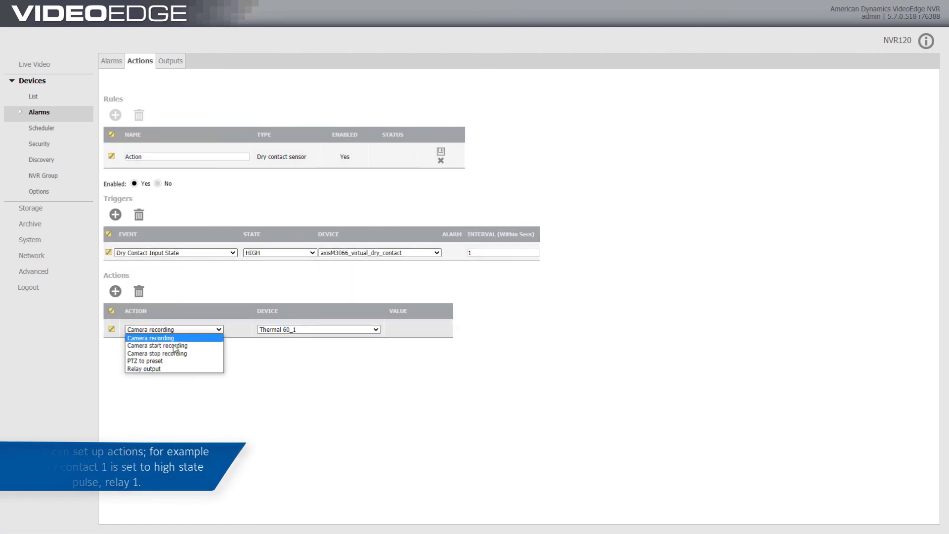